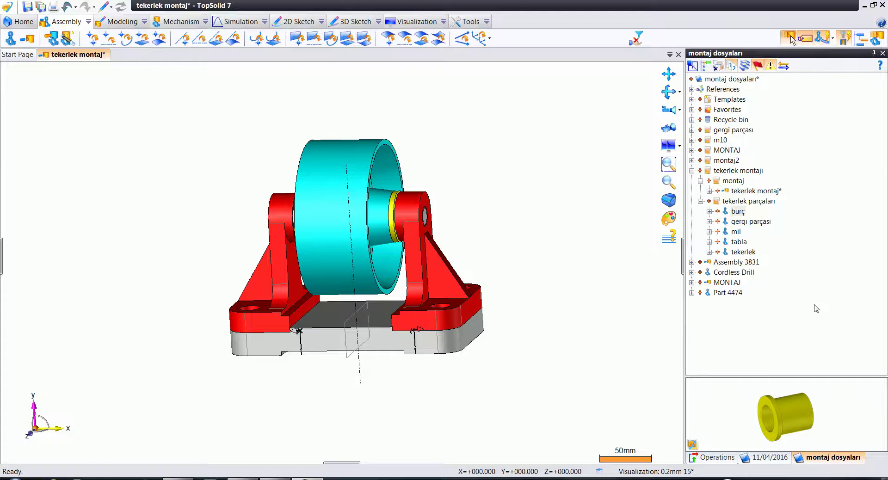
Start a new Bill of Material document from the tekerlek montaj assembly tab
right_click(78, 53)
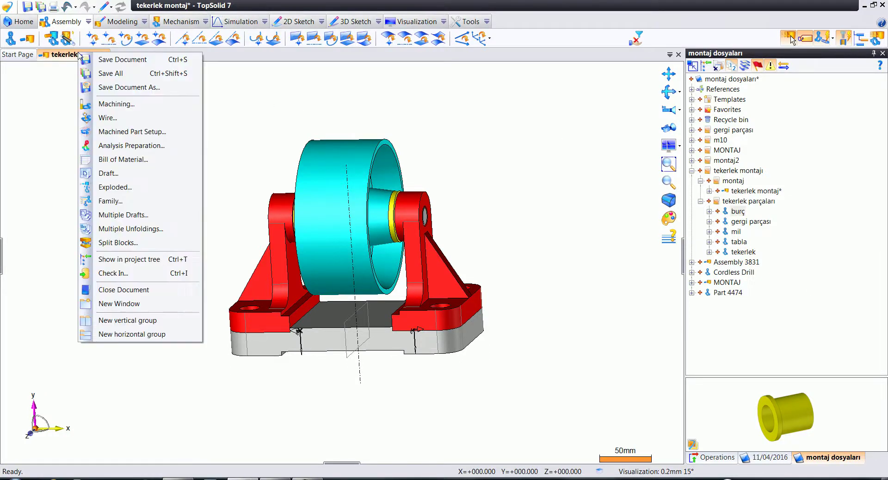
left_click(157, 160)
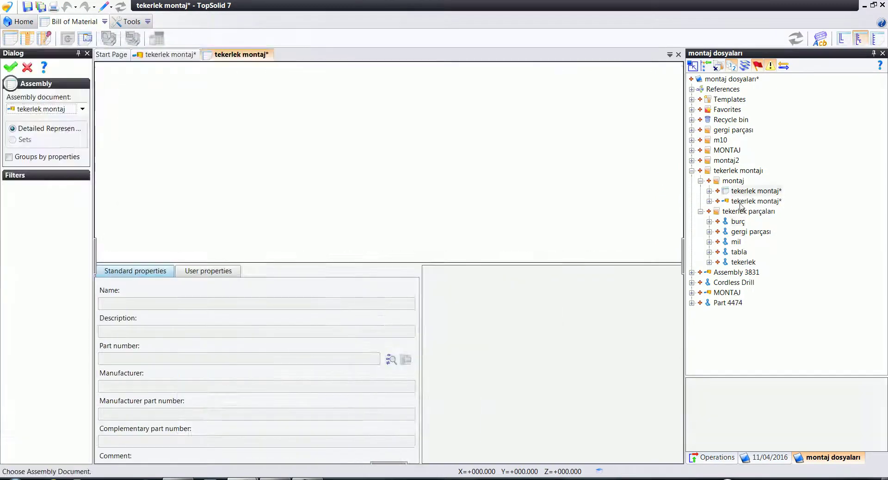
Accept the BOM template and name the new bill of materials 'malzeme listesi'
left_click(743, 191)
type("malzeme l")
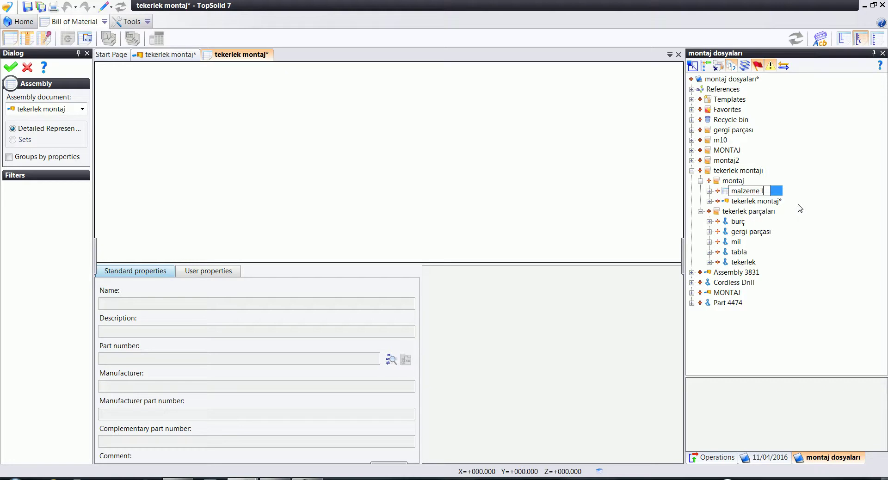
key("Return")
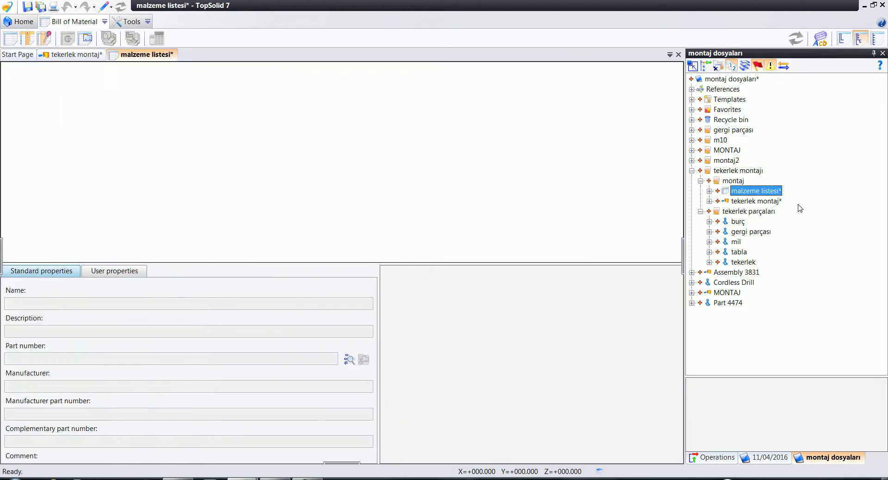
Set tekerlek montaj as the bill's assembly document
left_click(11, 38)
left_click(60, 109)
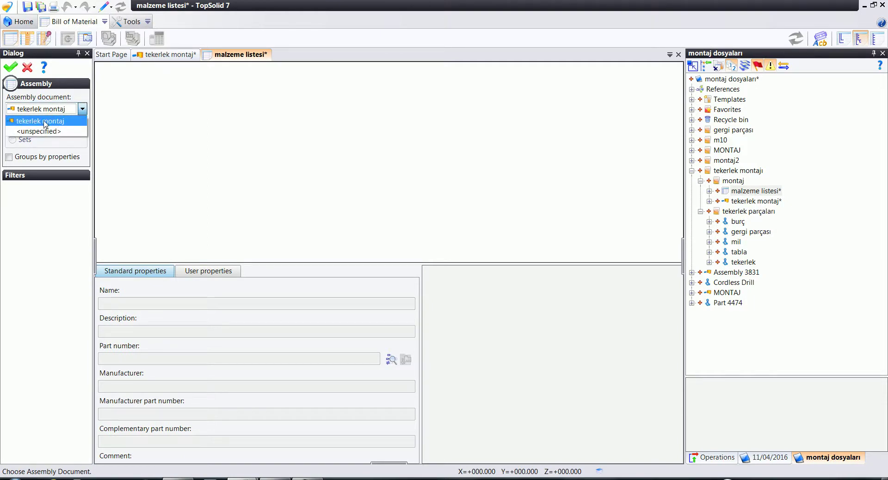
key("Return")
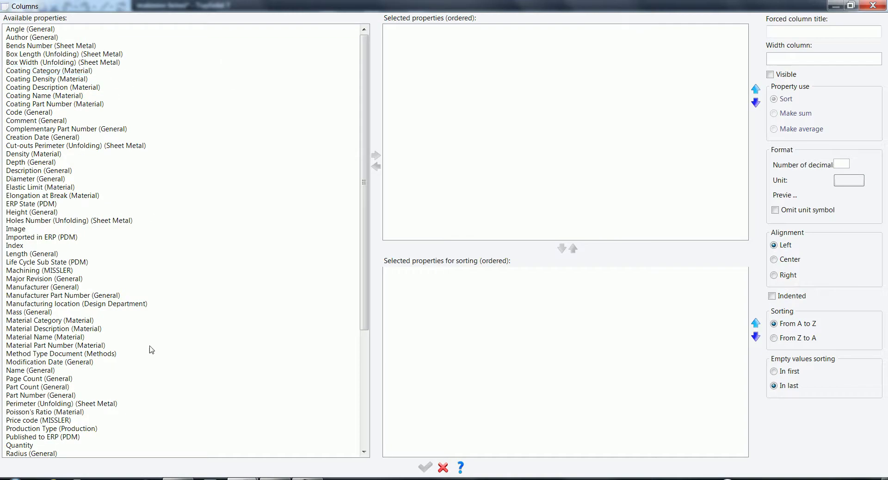
Add the Index column with the forced title SAYI
left_click(81, 246)
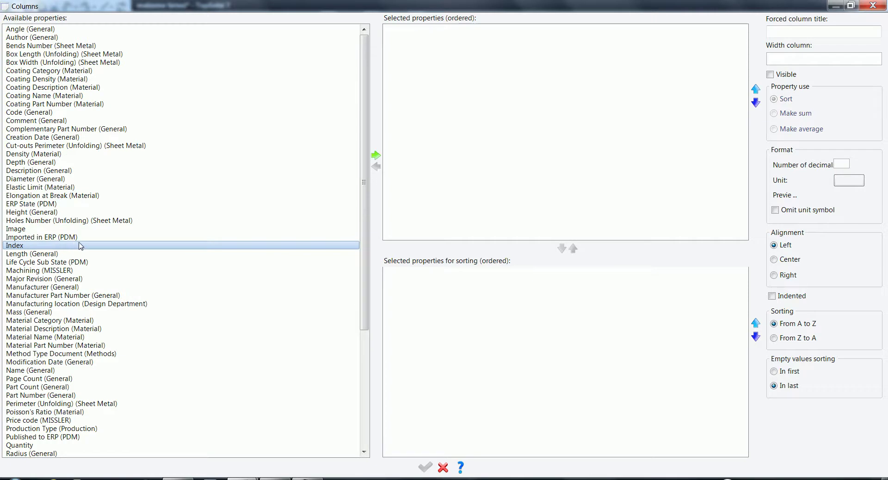
left_click(375, 156)
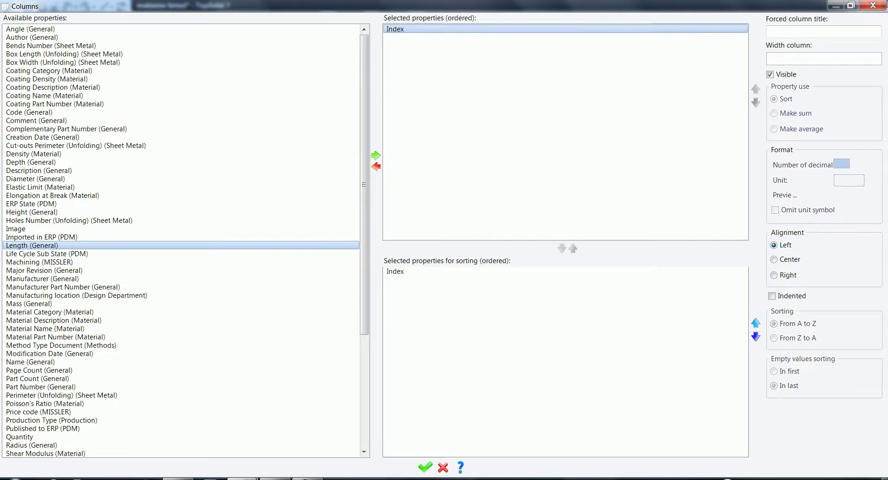
left_click(807, 31)
type("SAYI")
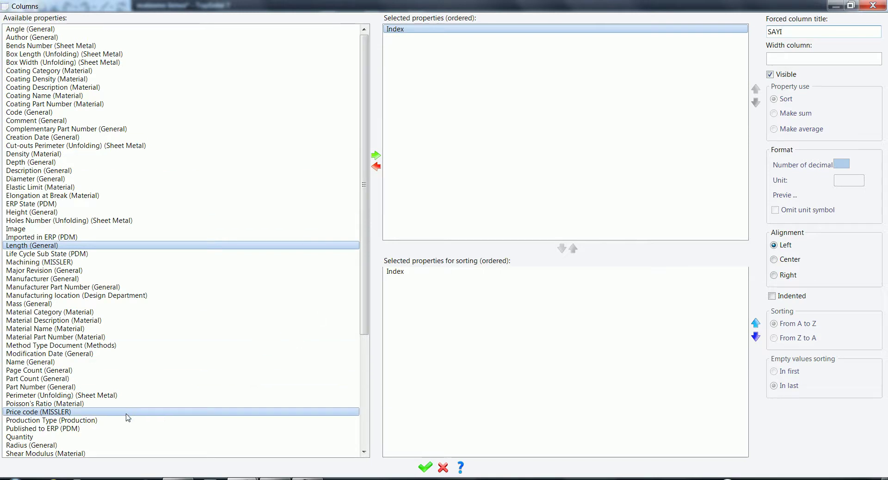
Add the Quantity column titled ADET, plus an Image column
left_click(111, 437)
left_click(375, 155)
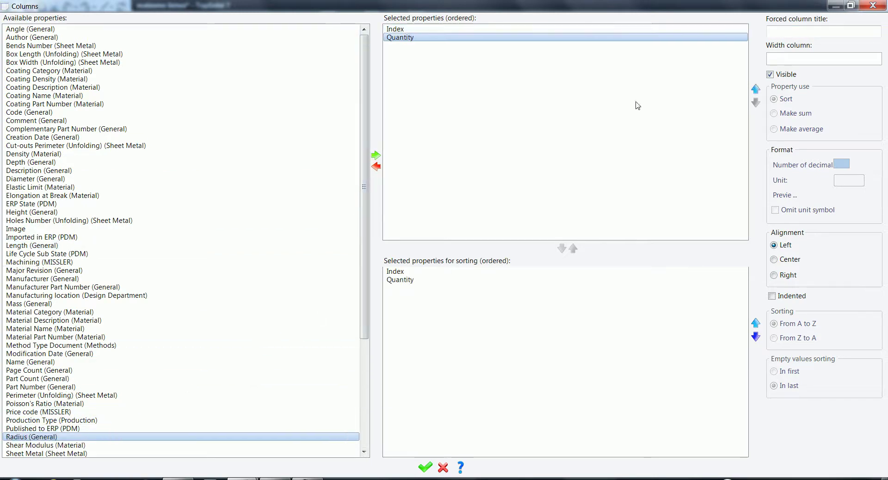
left_click(800, 31)
type("ET")
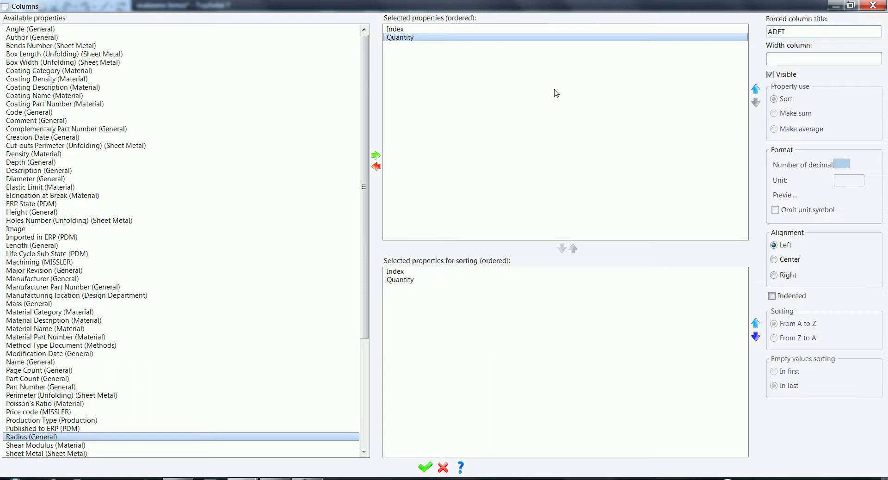
left_click(91, 229)
left_click(377, 156)
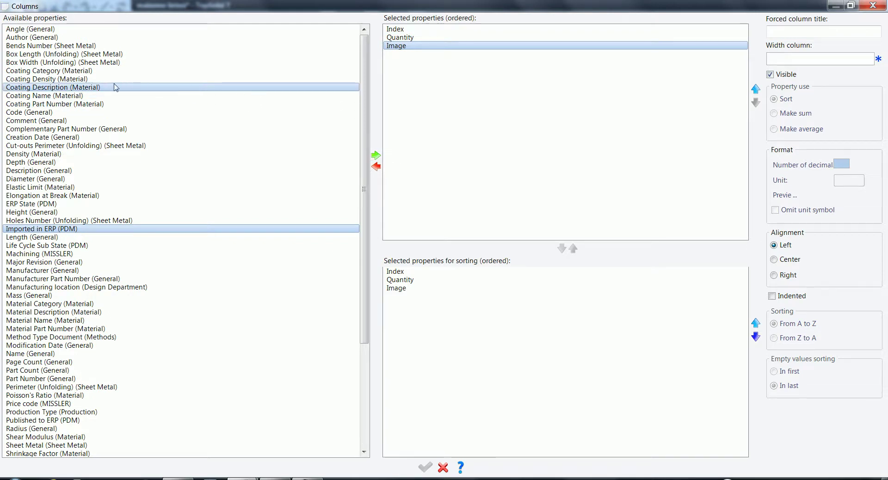
Add Mass, Name and Material Name as table columns
left_click(185, 296)
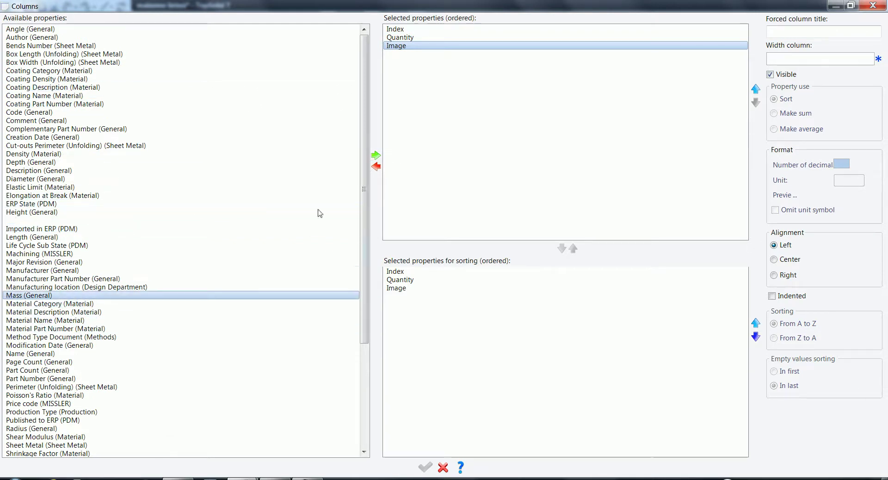
left_click(376, 156)
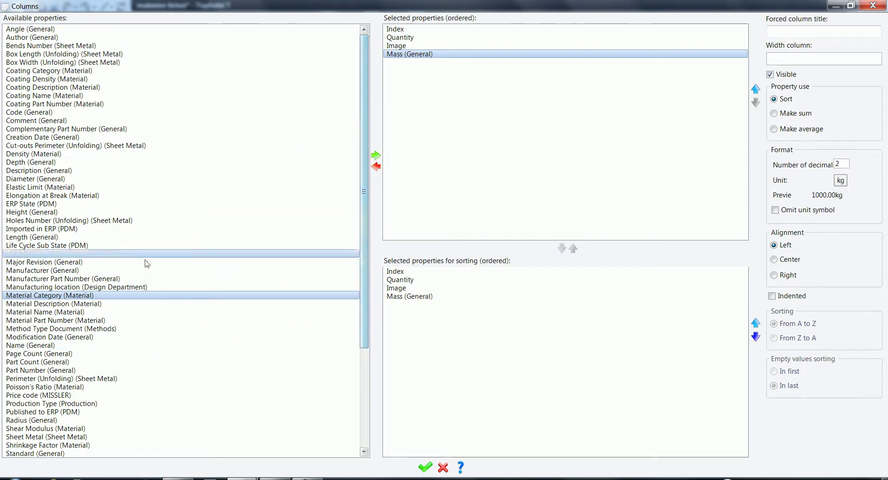
left_click(65, 345)
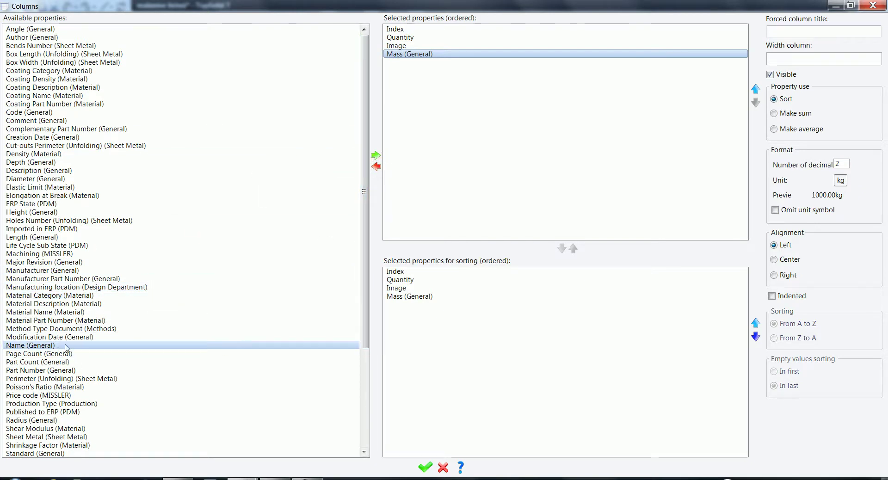
left_click(376, 156)
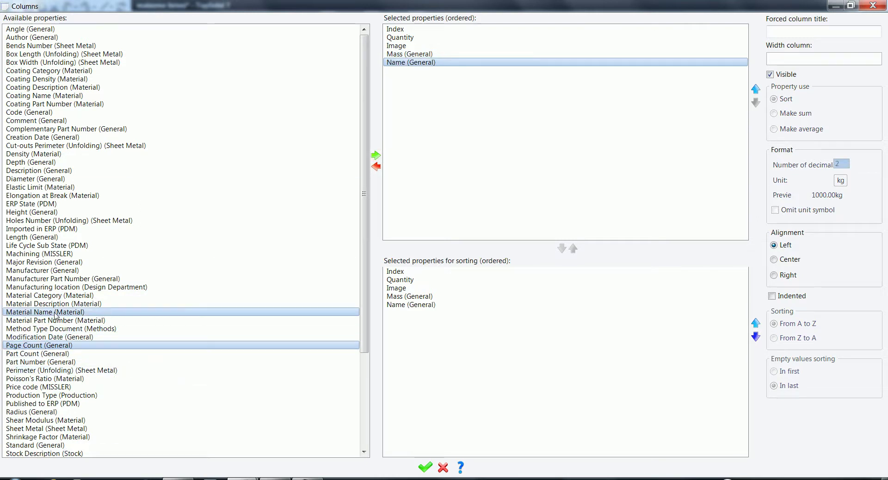
left_click(55, 313)
left_click(376, 155)
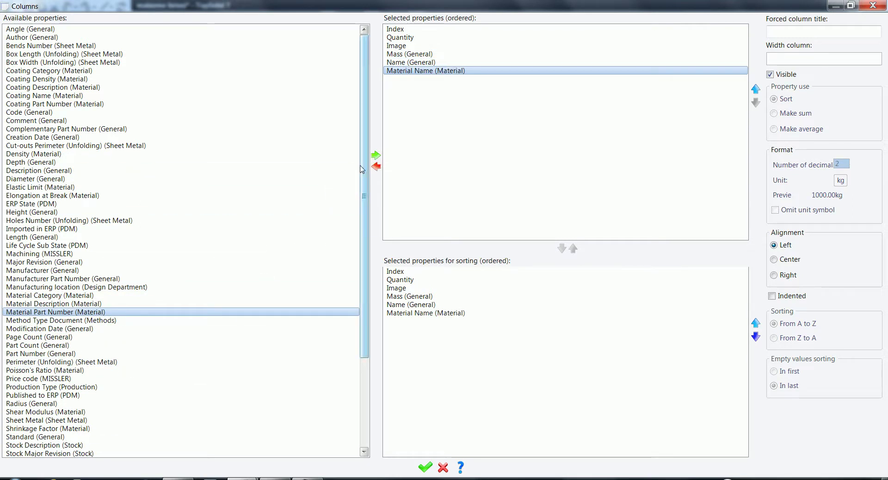
left_click_drag(361, 169, 376, 132)
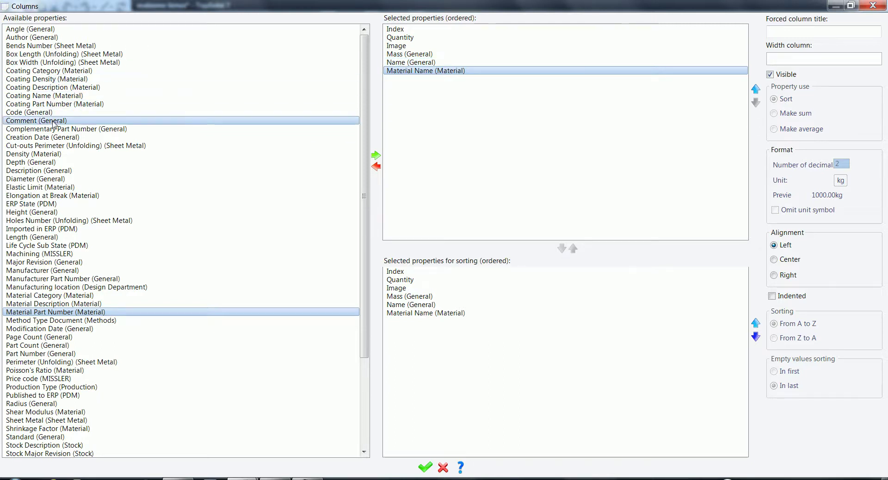
Add a Comment column, move Mass after Name, and build the parts table
left_click(53, 121)
left_click(376, 155)
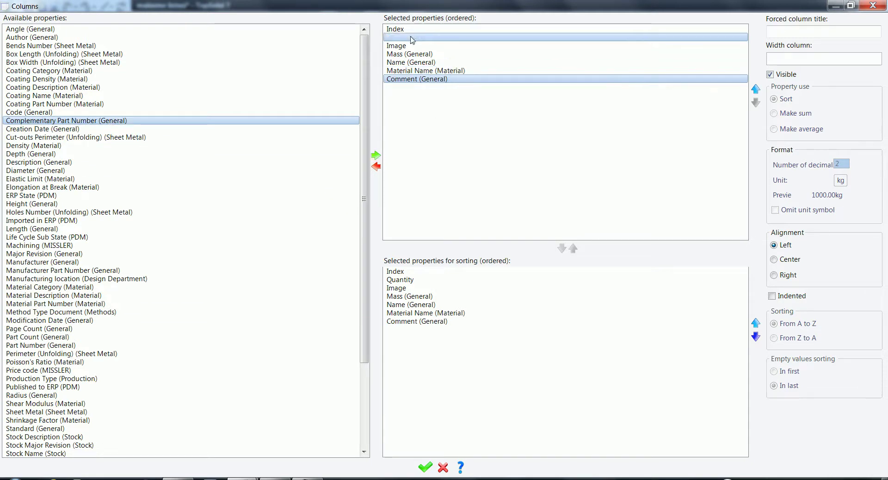
left_click(414, 71)
left_click_drag(414, 58, 410, 69)
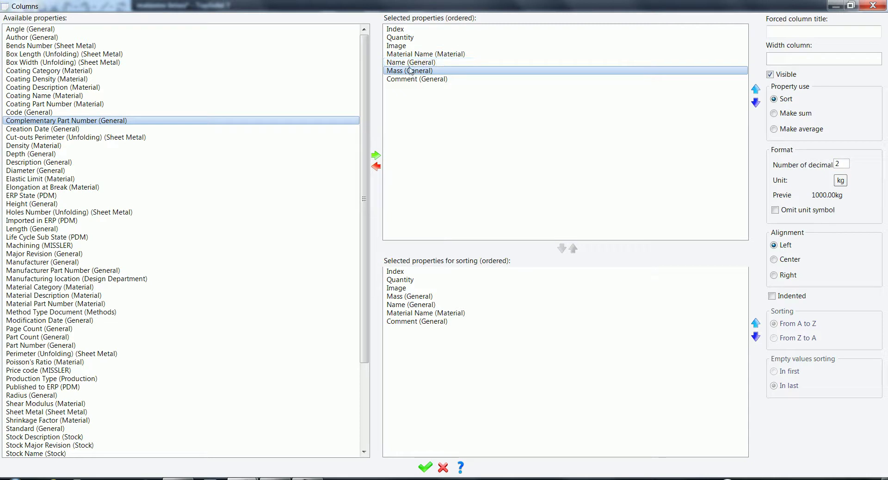
left_click(419, 270)
left_click(420, 425)
left_click(424, 467)
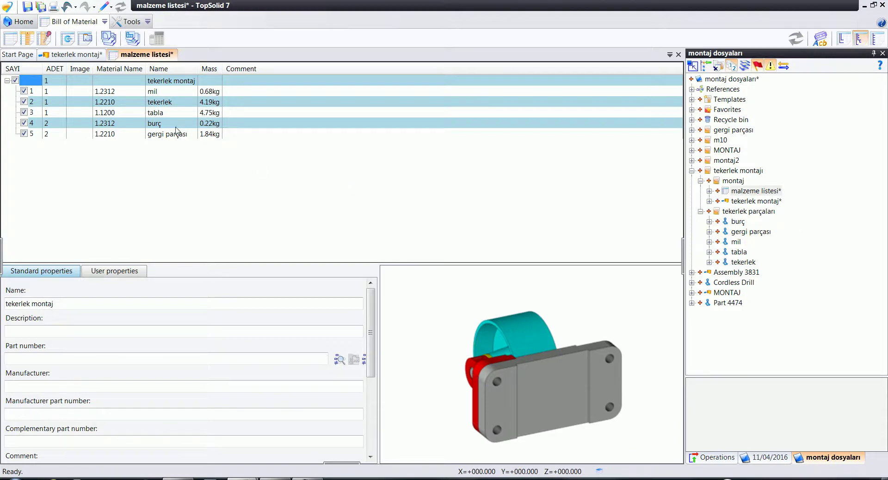
left_click(159, 92)
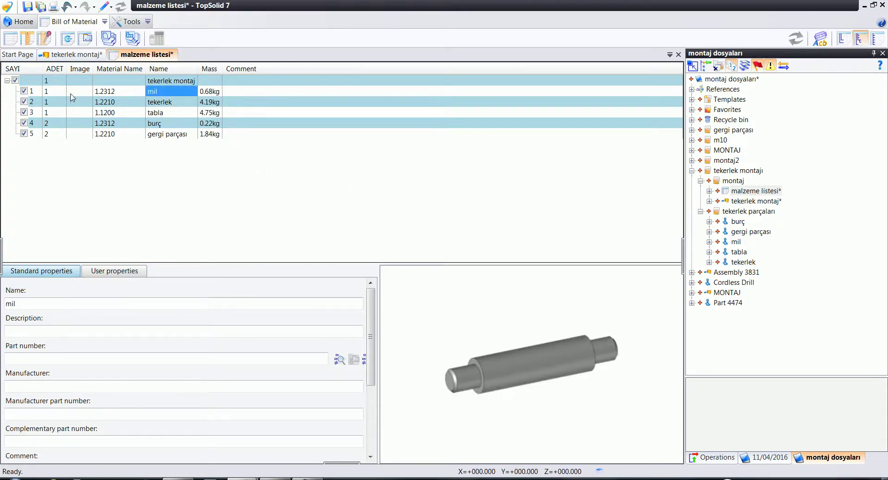
left_click(52, 92)
left_click(111, 93)
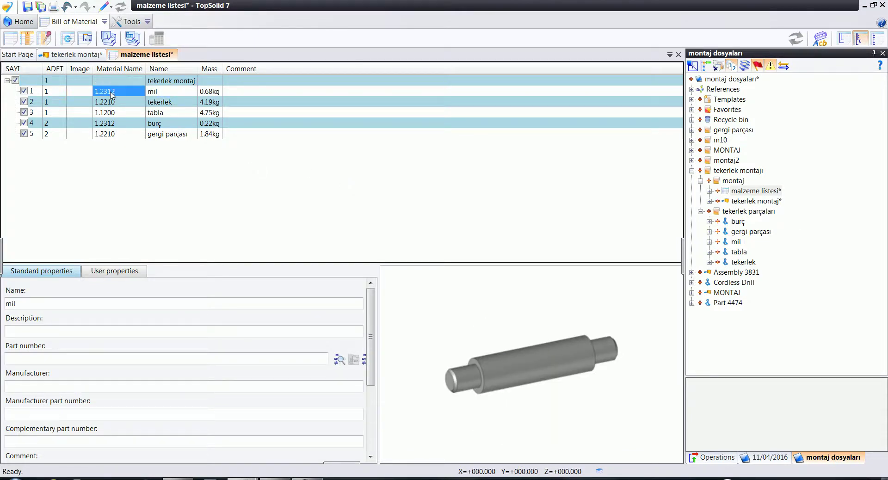
left_click(209, 92)
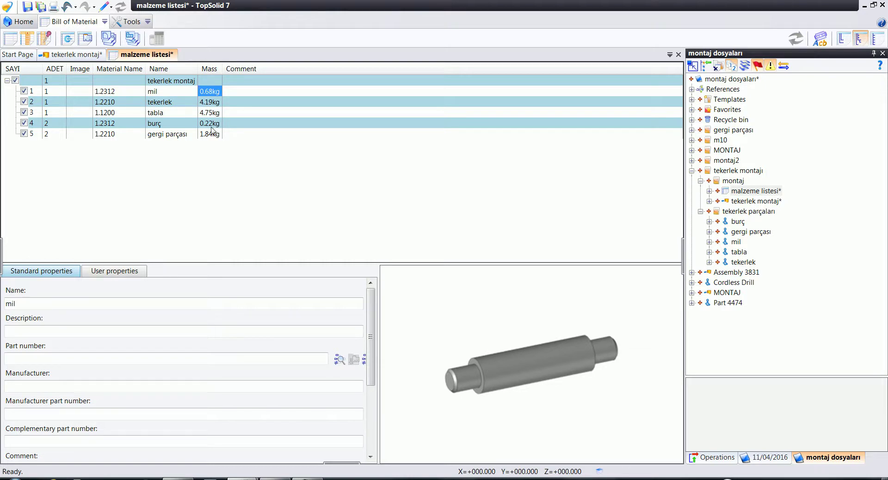
left_click(175, 137)
left_click(53, 135)
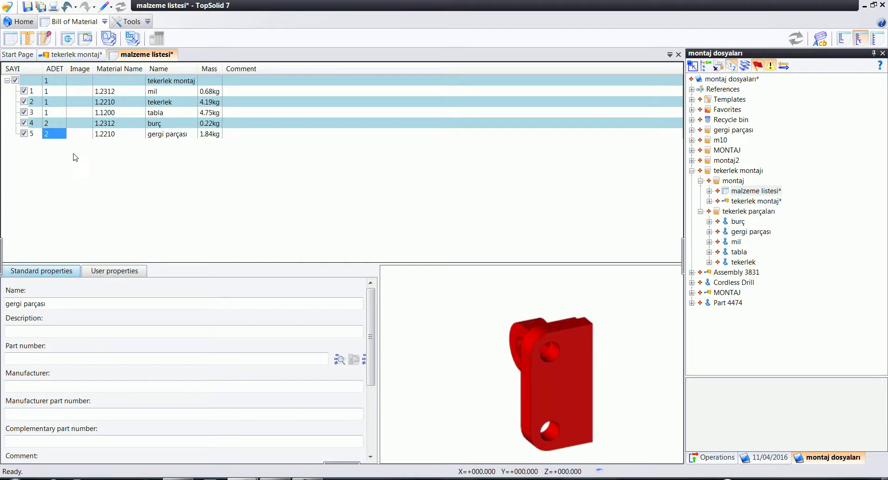
left_click(110, 135)
left_click(215, 135)
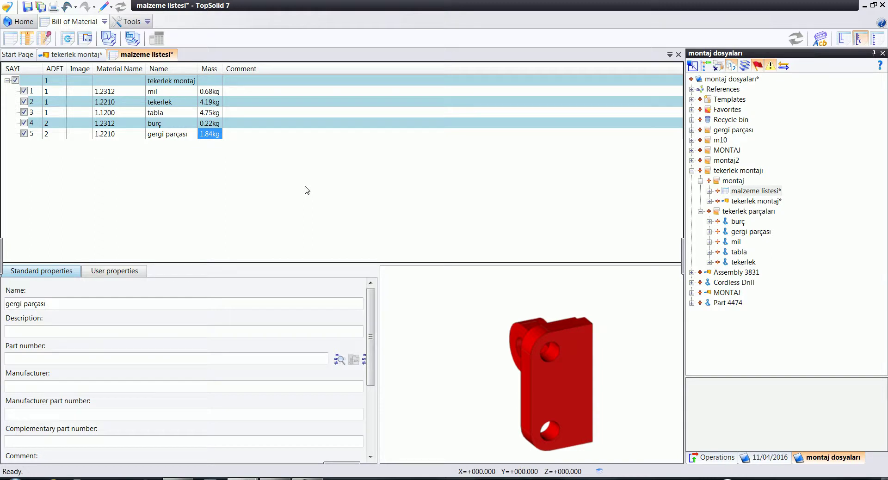
left_click(178, 135)
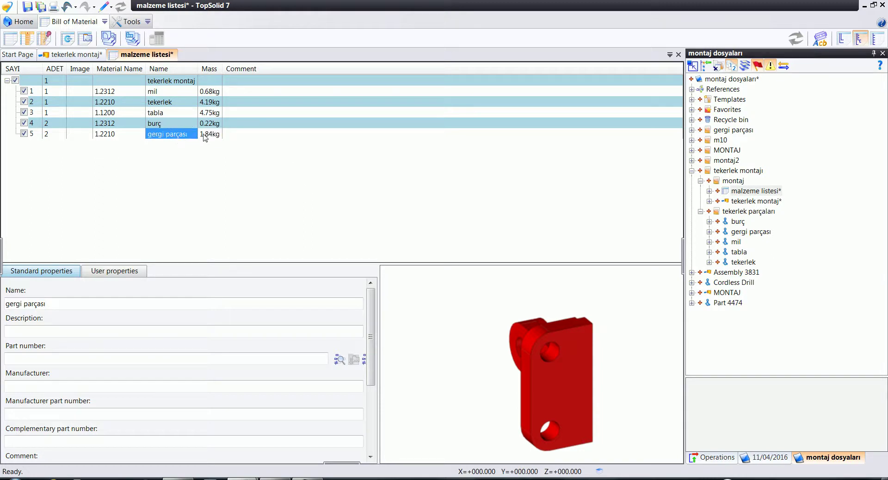
left_click(203, 134)
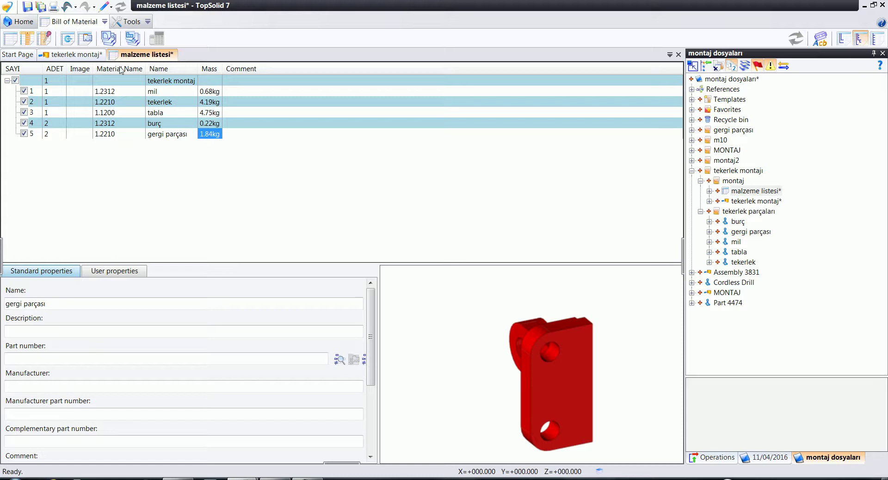
Rotate the gergi parçası preview and scroll through the bill of materials
middle_click_drag(529, 373, 500, 379)
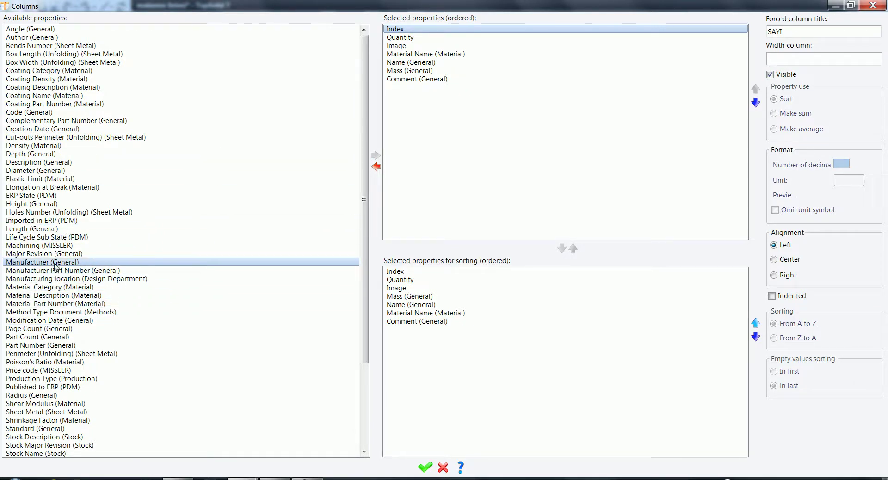
scroll(363, 173, "down", 1)
left_click_drag(359, 199, 359, 212)
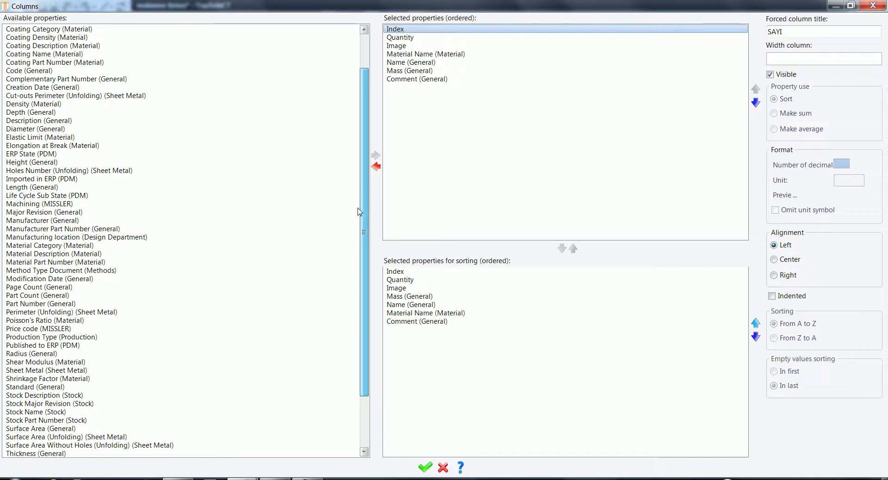
mouse_move(359, 212)
left_mouse_down()
mouse_move(361, 182)
mouse_move(360, 215)
left_mouse_up()
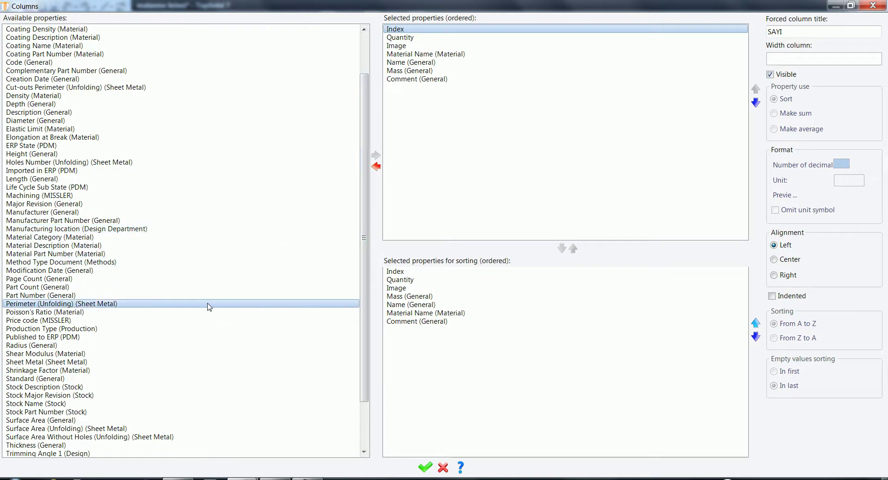
Remove the Comment column and add Material Category (Material) in its place
left_click(430, 80)
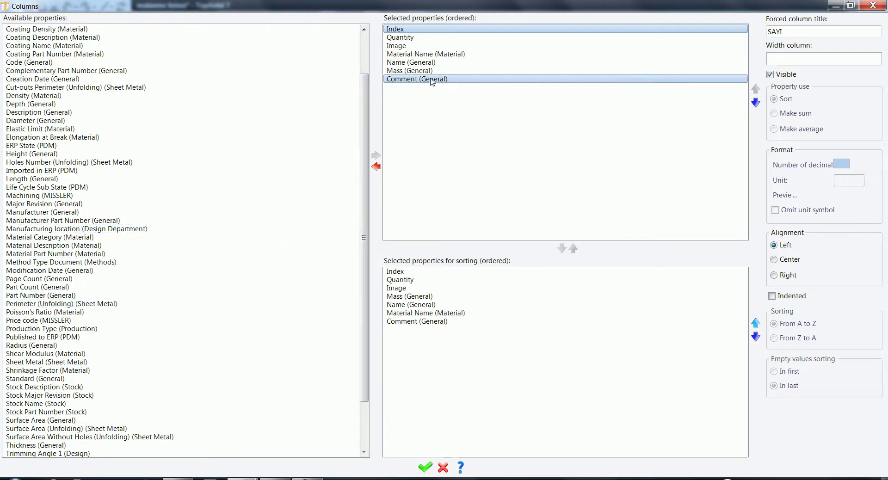
left_click(376, 166)
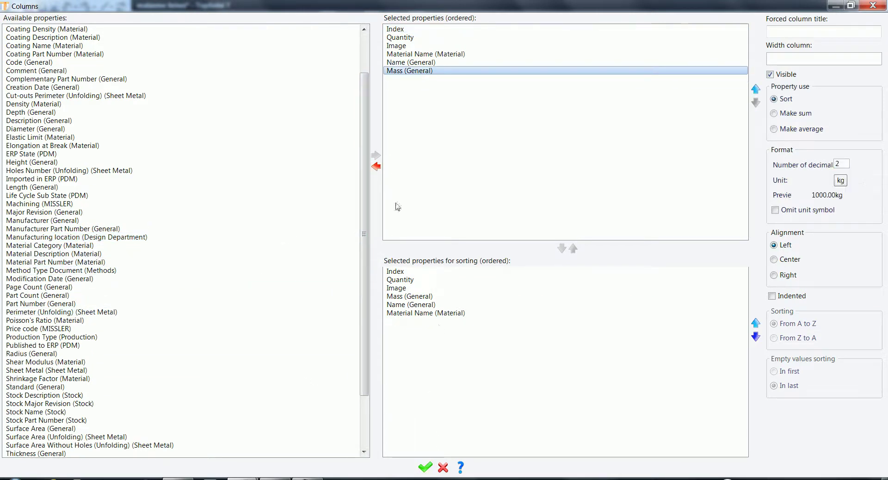
left_click(49, 250)
left_click(376, 156)
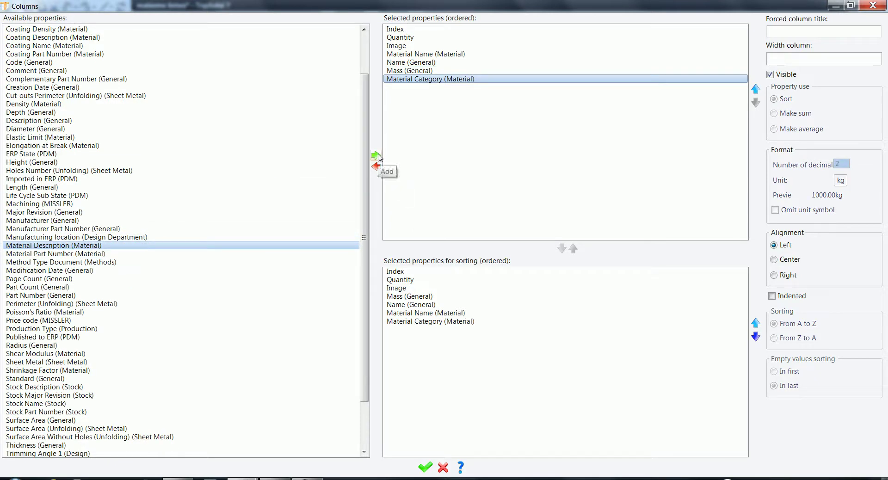
left_click(424, 467)
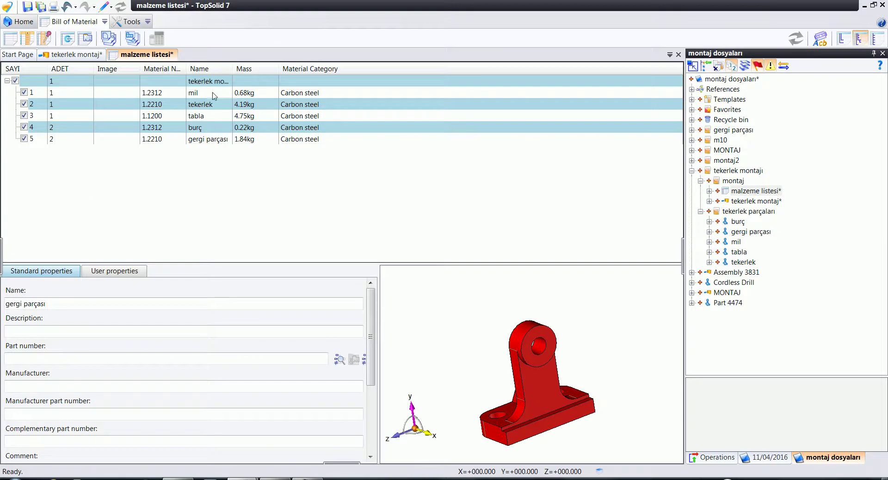
Save and close the bill of materials, then start a draft of tekerlek montaj
key("ctrl+s")
left_click(678, 54)
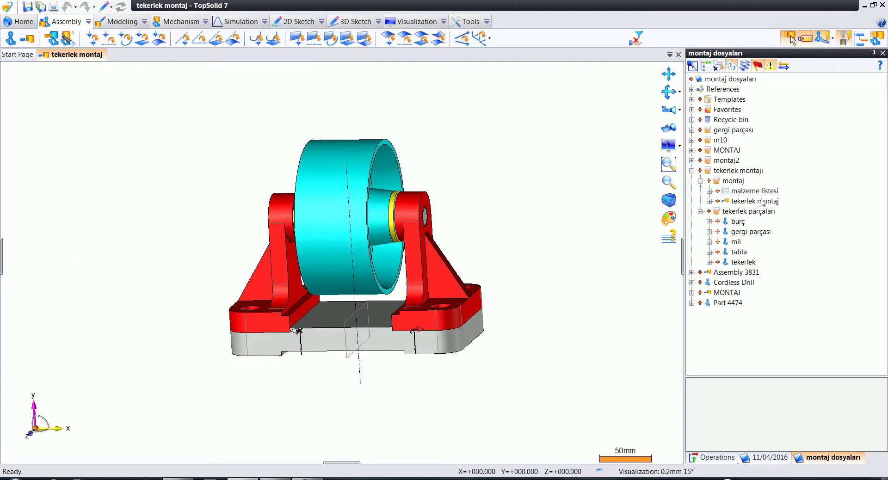
right_click(762, 202)
left_click(789, 180)
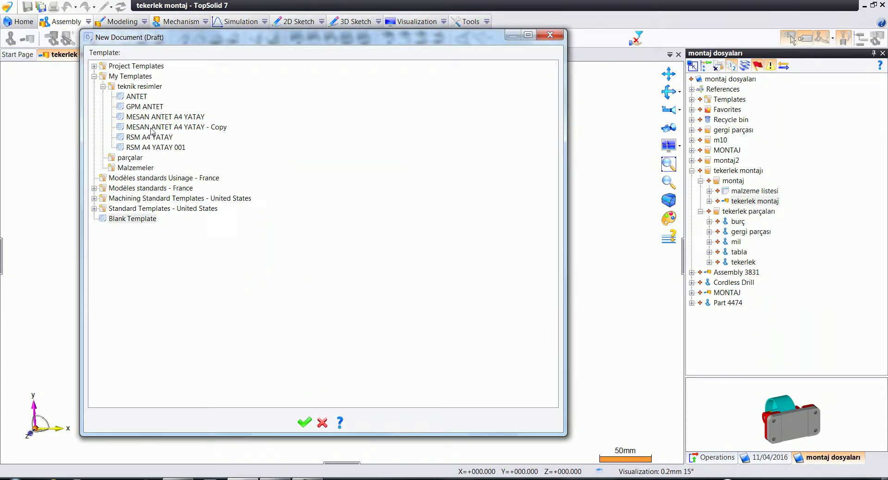
Cancel the failed GPM ANTET draft and restart the draft from the assembly tab
left_click(141, 107)
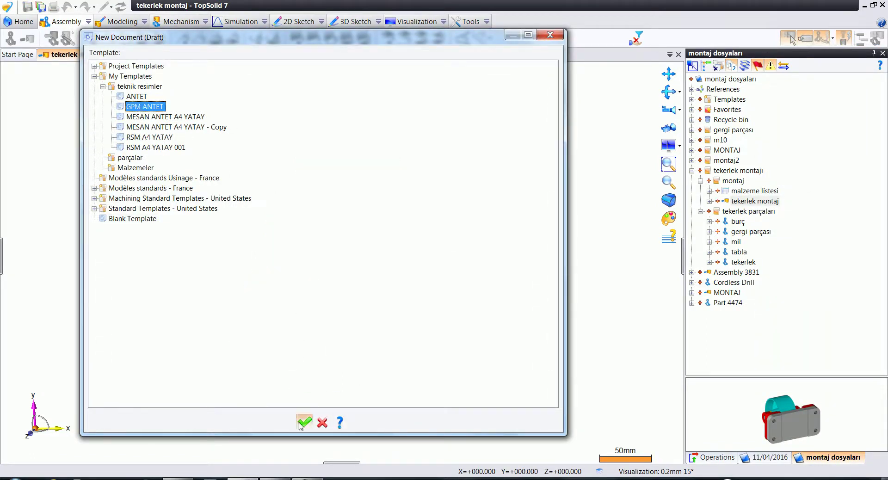
left_click(305, 422)
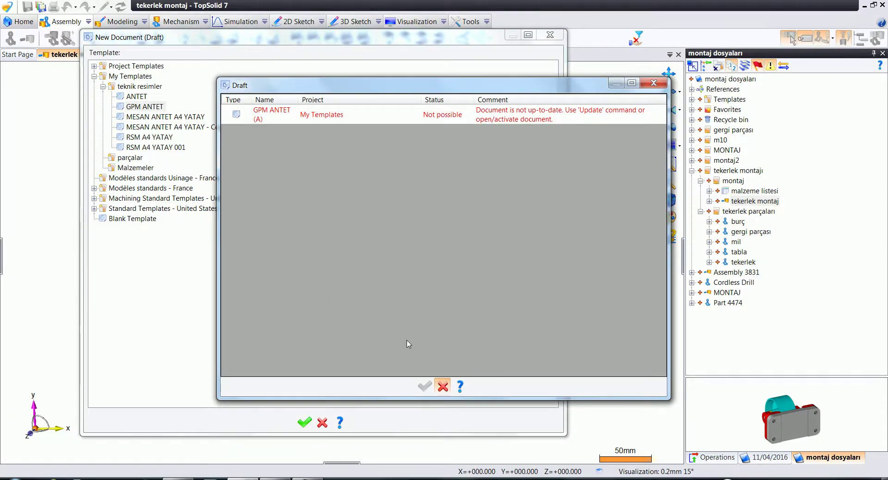
left_click(442, 386)
right_click(81, 55)
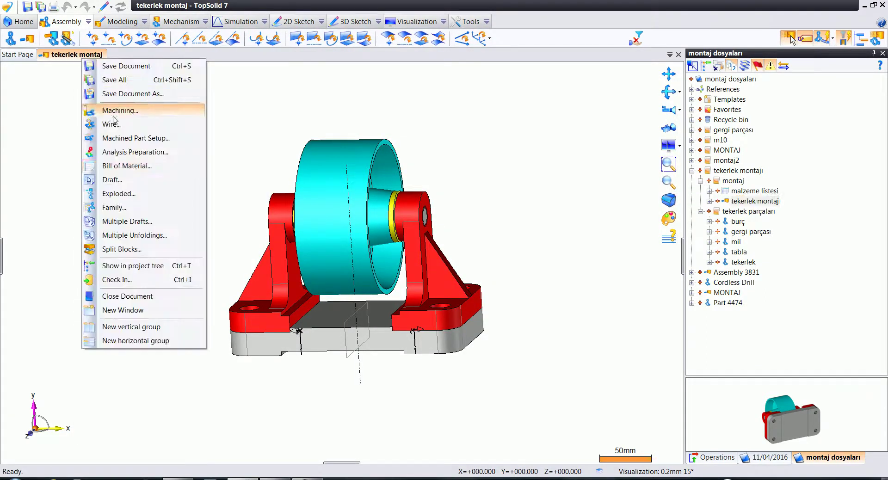
left_click(124, 185)
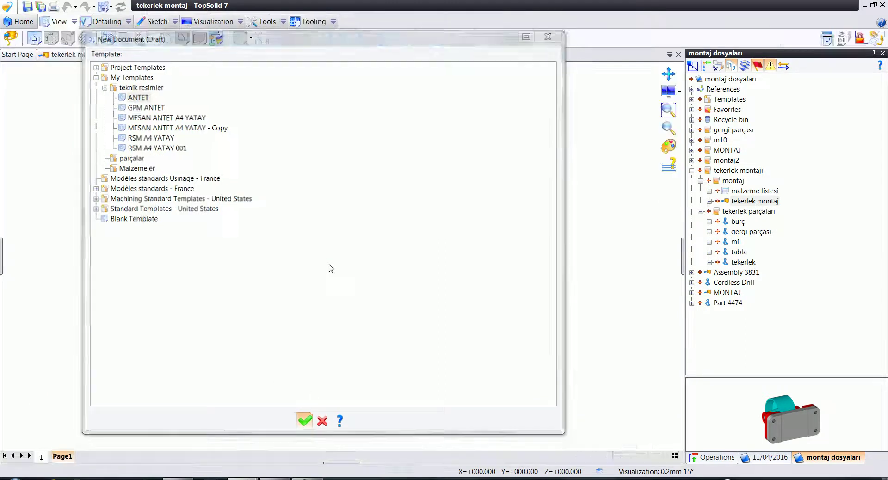
Place a Top Camera main view at the sheet's upper left, then drag malzeme listesi onto the draft
left_click(222, 183)
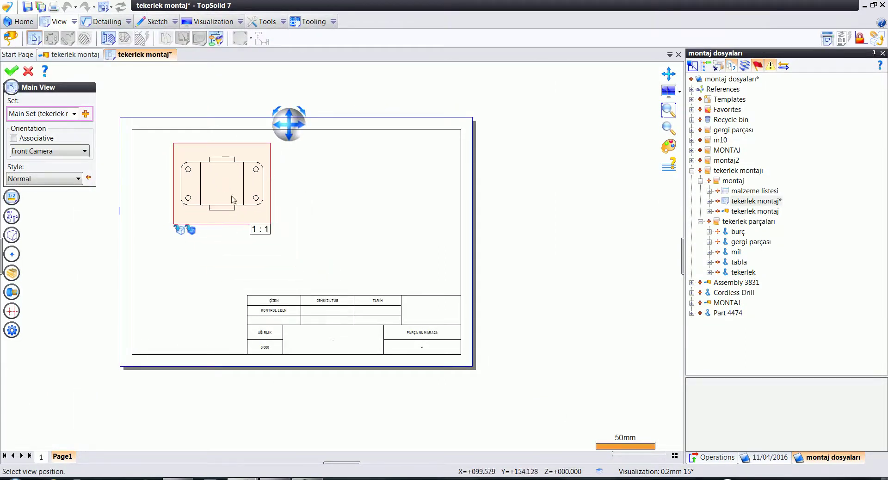
left_click(287, 138)
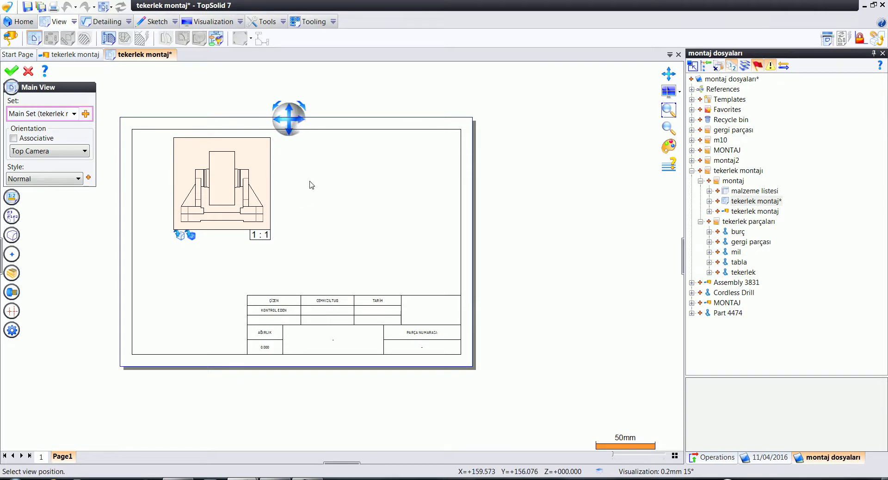
left_click(329, 185)
left_click(28, 70)
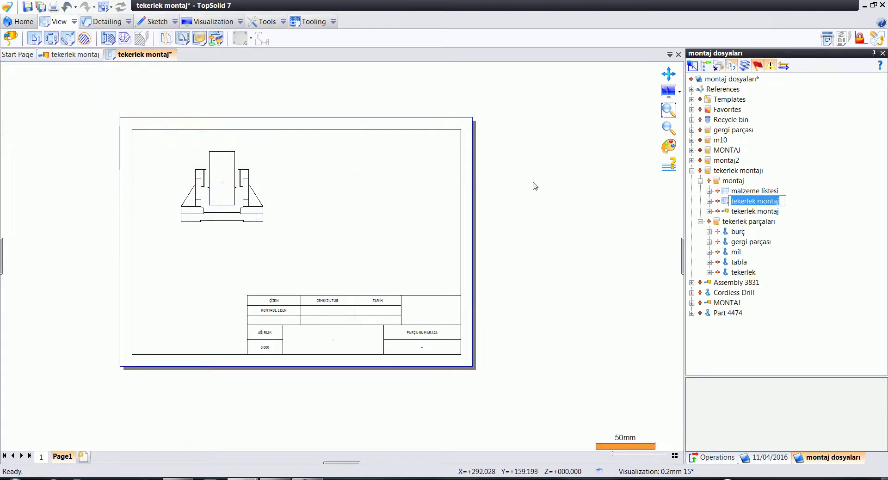
left_click(756, 192)
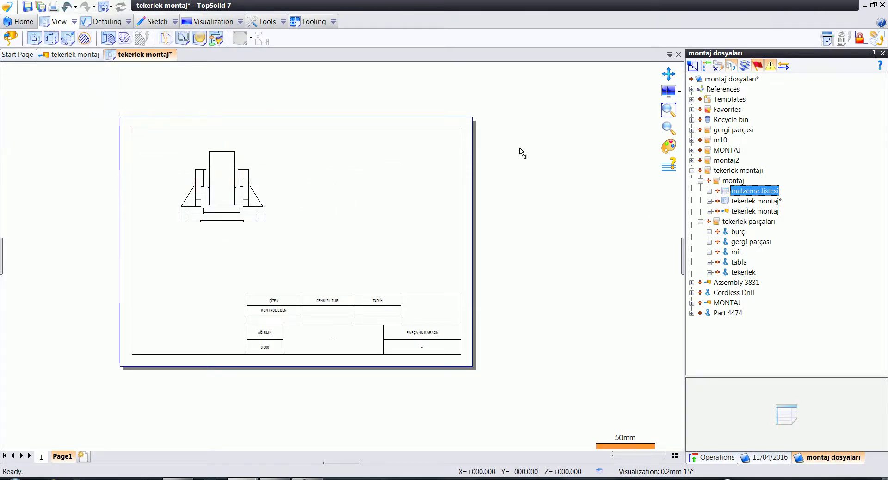
left_click_drag(343, 192, 342, 193)
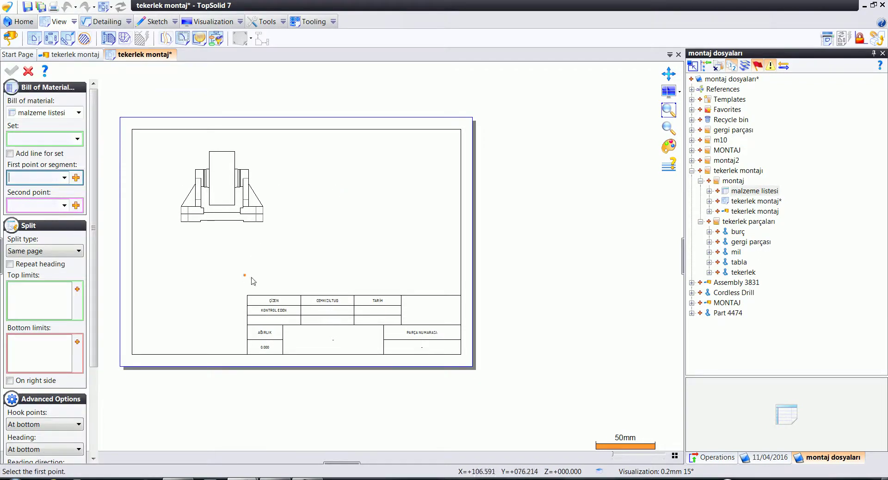
Place the malzeme listesi table between the title block's top-left and top-right corners
scroll(250, 295, "up", 2)
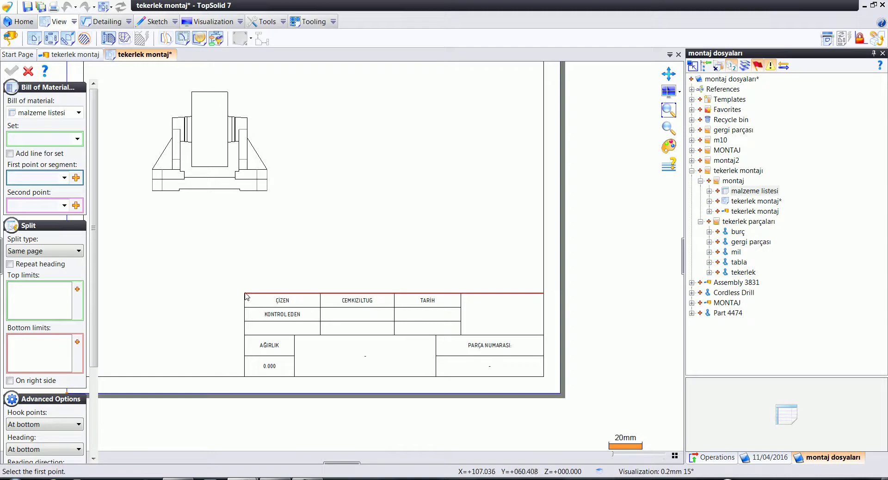
left_click(244, 293)
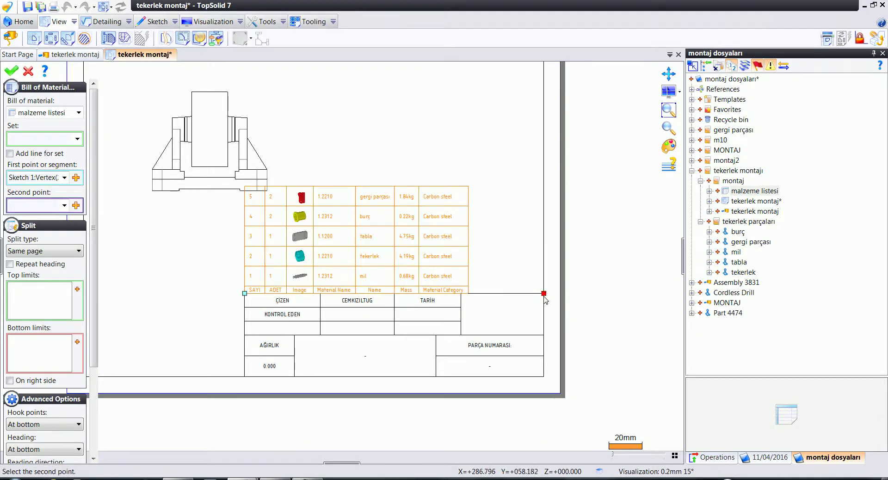
left_click(543, 293)
left_click(11, 71)
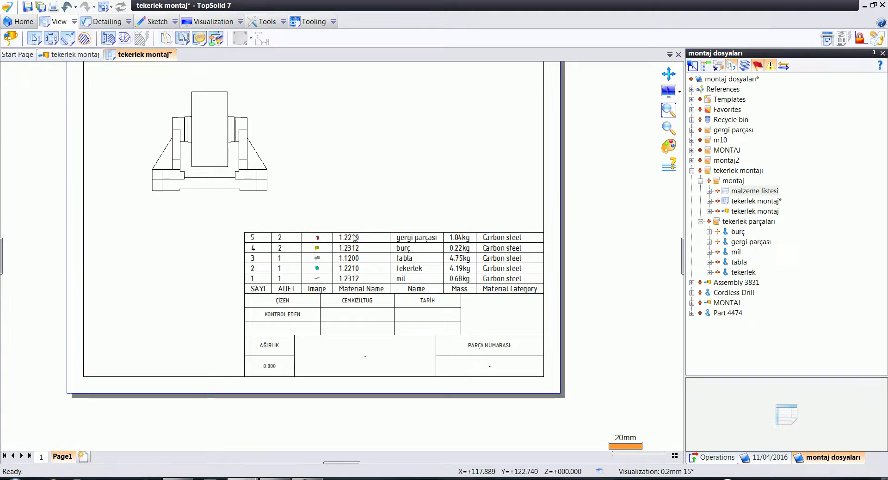
scroll(363, 292, "up", 3)
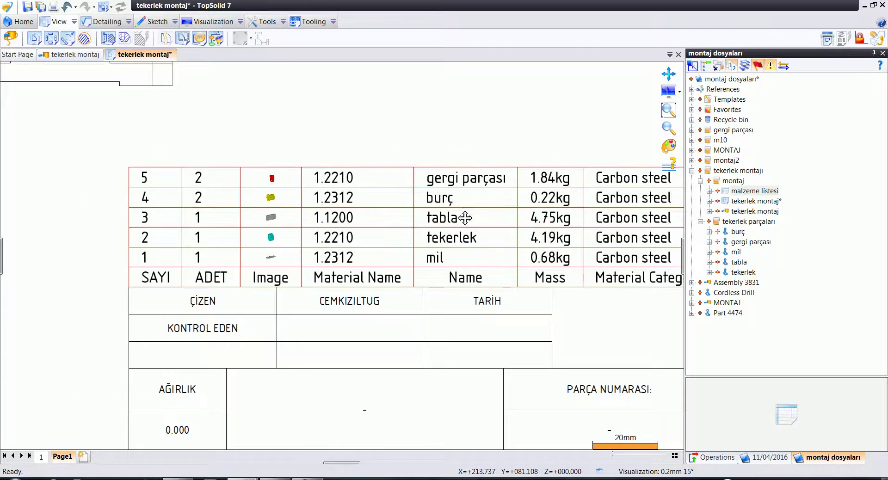
middle_click_drag(465, 217, 418, 221)
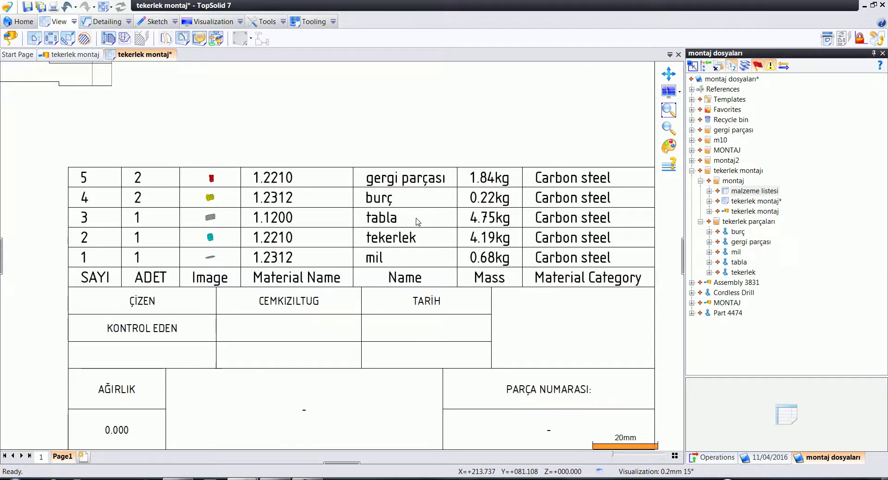
scroll(415, 223, "down", 3)
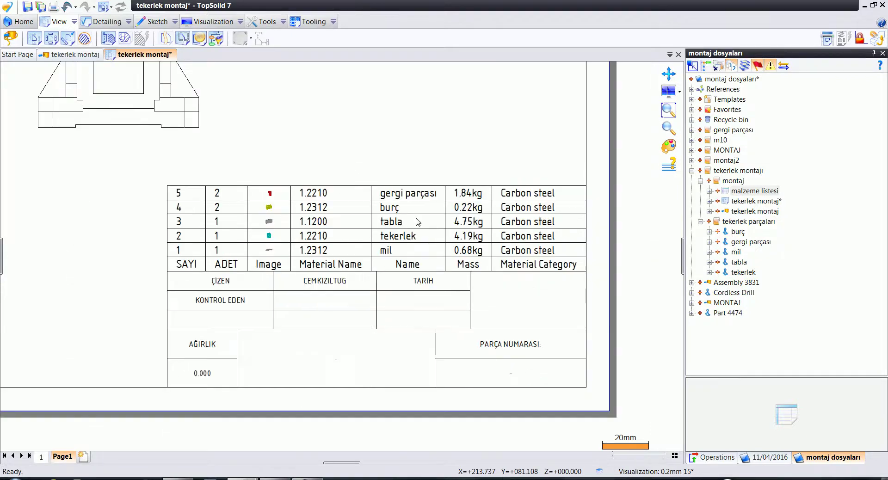
left_click(104, 22)
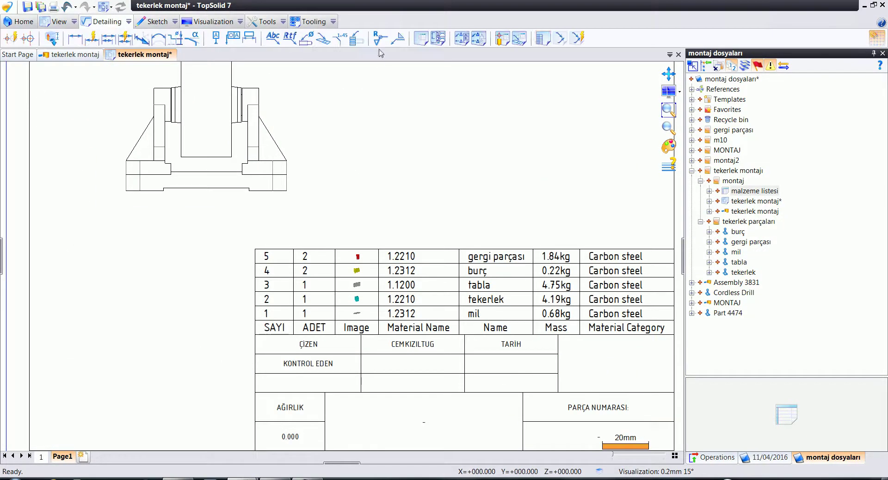
Run Automatic BOM with circle-style balloons on the assembly view
left_click(576, 40)
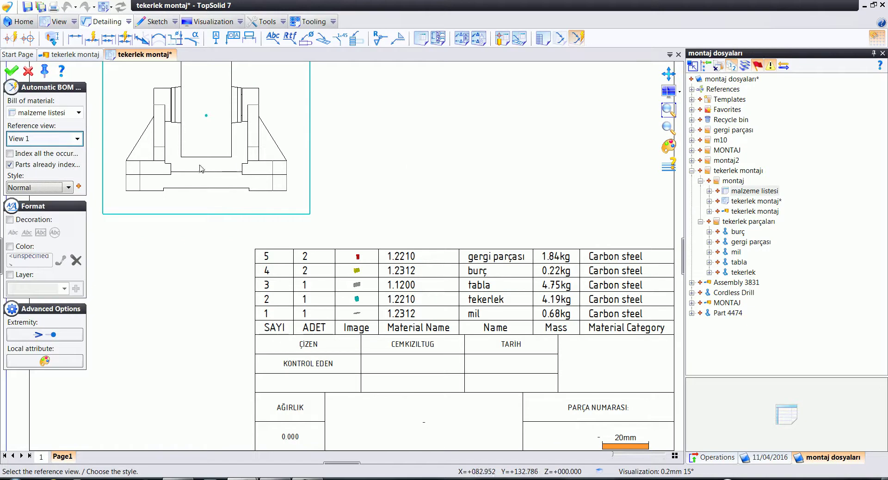
left_click(10, 220)
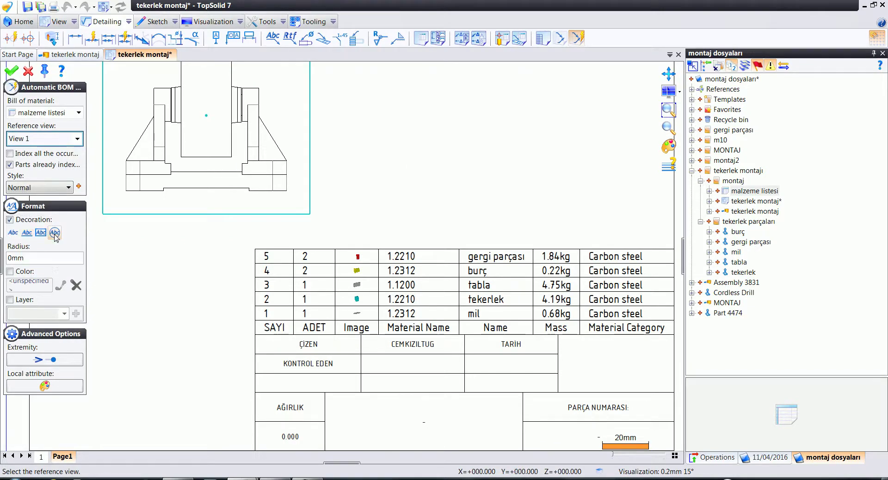
left_click(12, 71)
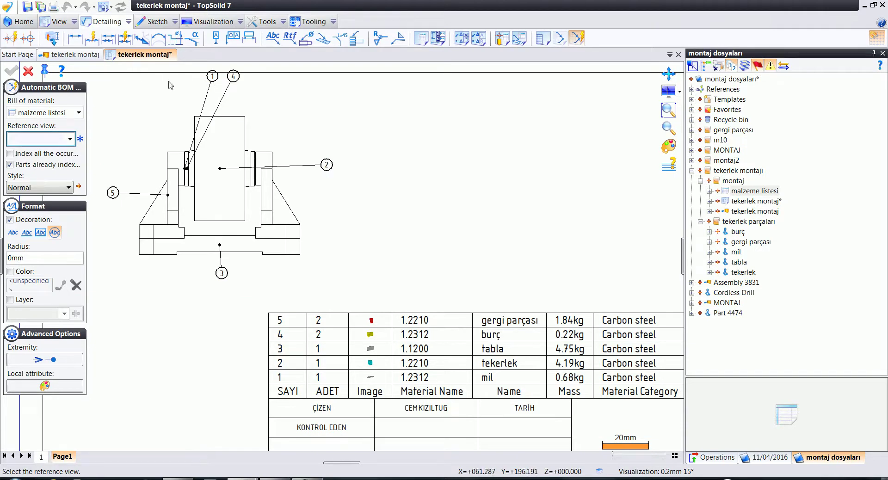
key("Escape")
Drag balloon 1 away from balloon 4 so no balloons overlap
left_click_drag(211, 83, 129, 100)
scroll(409, 392, "down", 1)
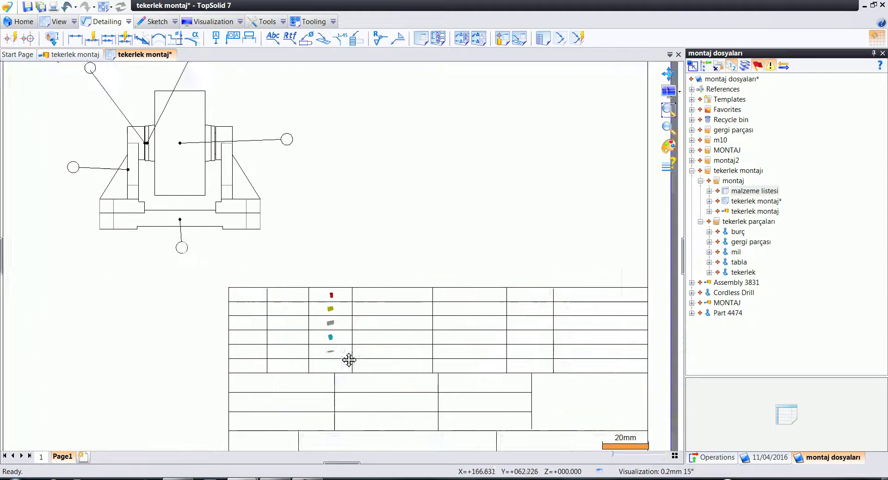
scroll(348, 359, "up", 1)
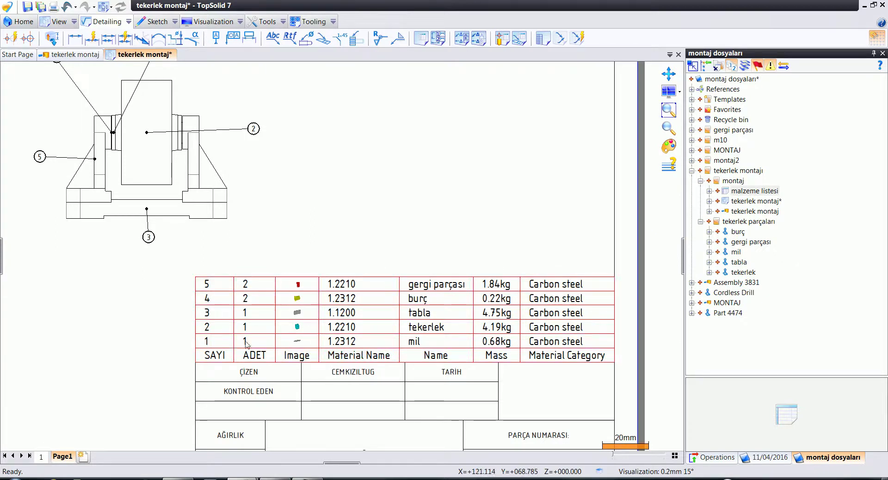
scroll(354, 257, "down", 1)
scroll(233, 134, "up", 1)
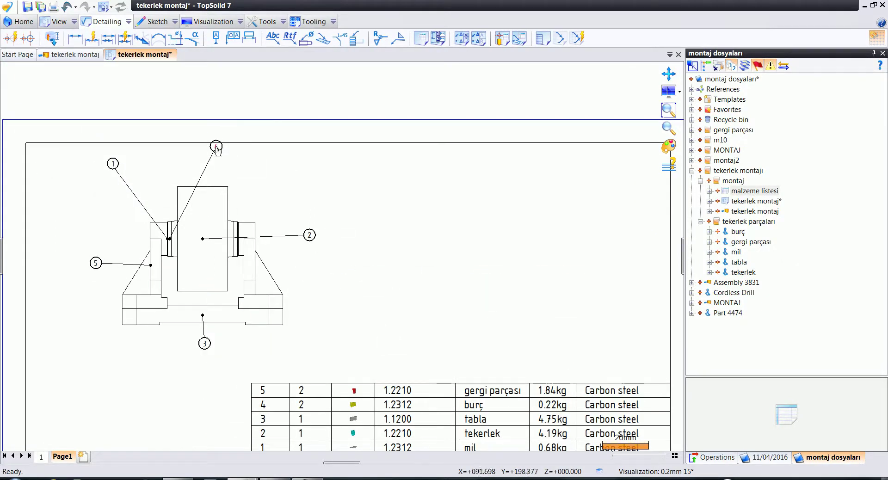
scroll(257, 310, "down", 1)
scroll(323, 320, "up", 1)
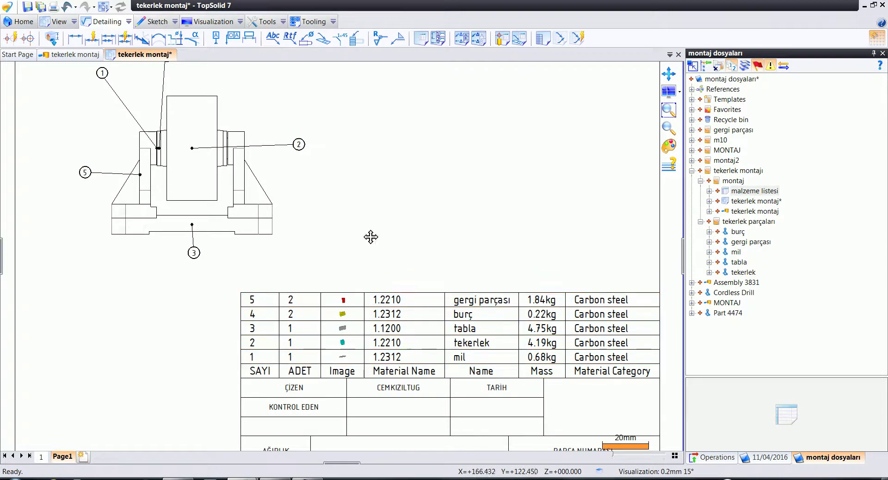
scroll(369, 237, "down", 2)
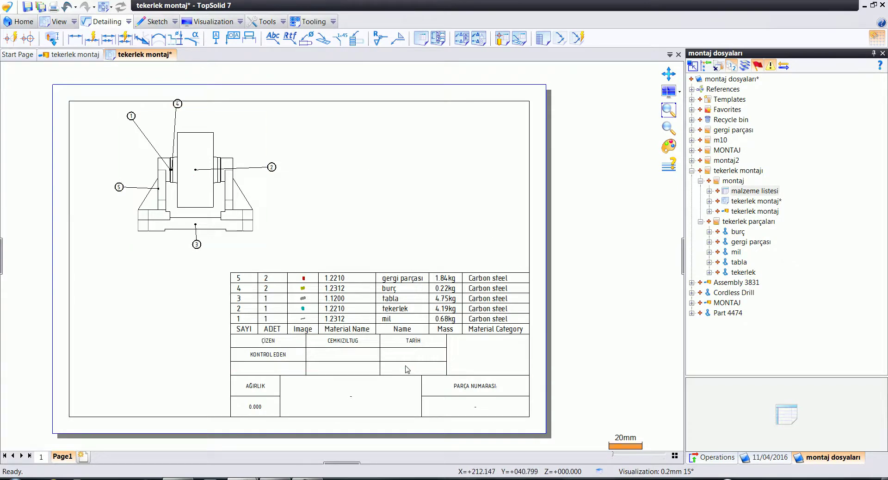
middle_click_drag(406, 369, 434, 350)
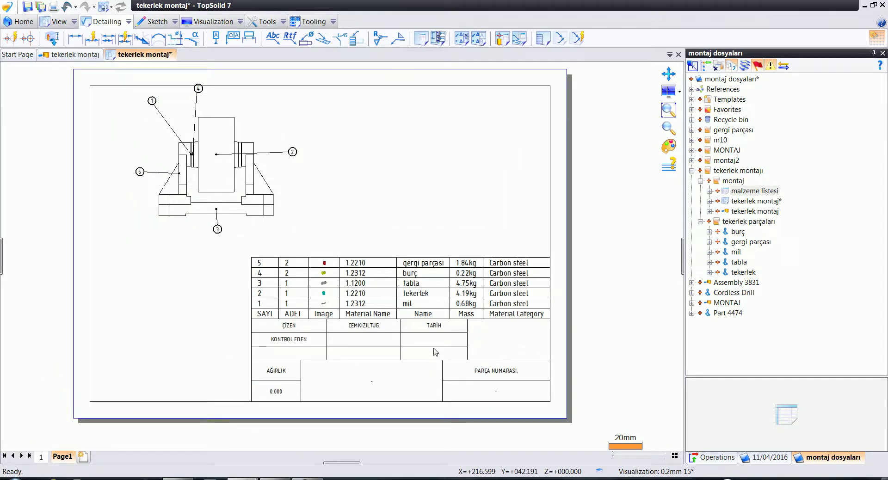
Auto-dimension the assembly view's overall width (230) and height, then return to the 3D assembly
left_click(92, 39)
left_click(366, 151)
scroll(410, 206, "up", 1)
scroll(412, 209, "up", 1)
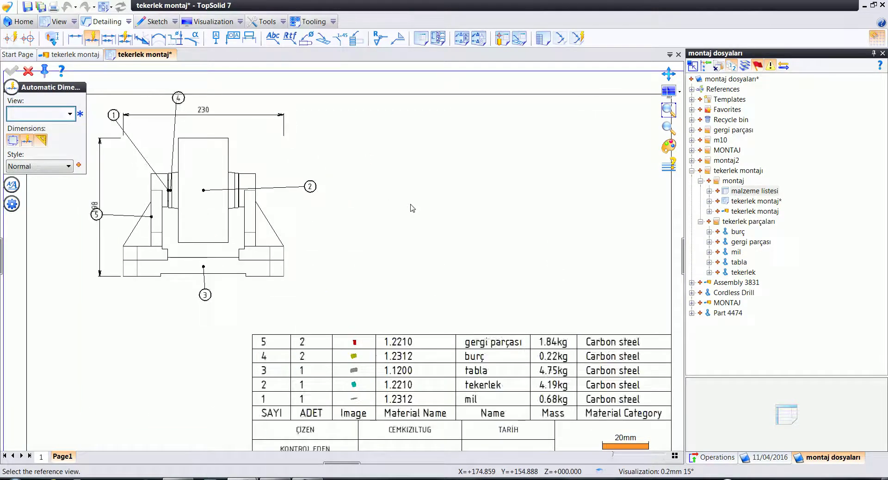
middle_click_drag(410, 206, 469, 232)
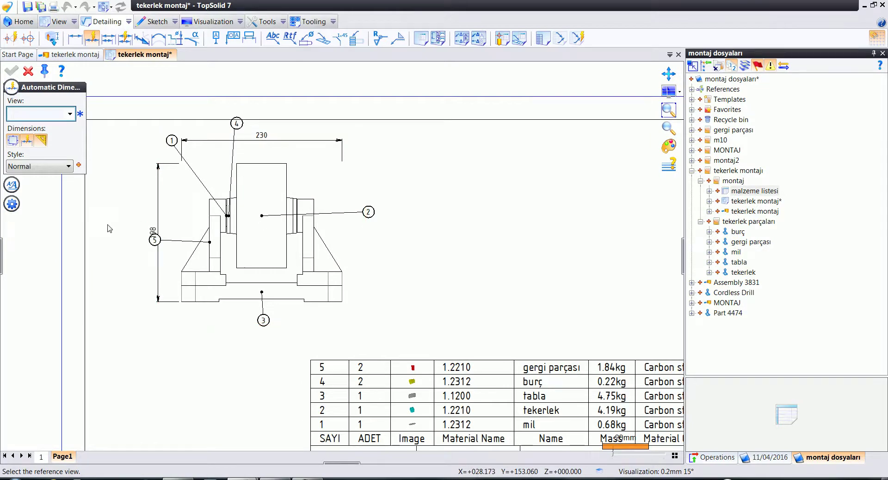
left_click(28, 72)
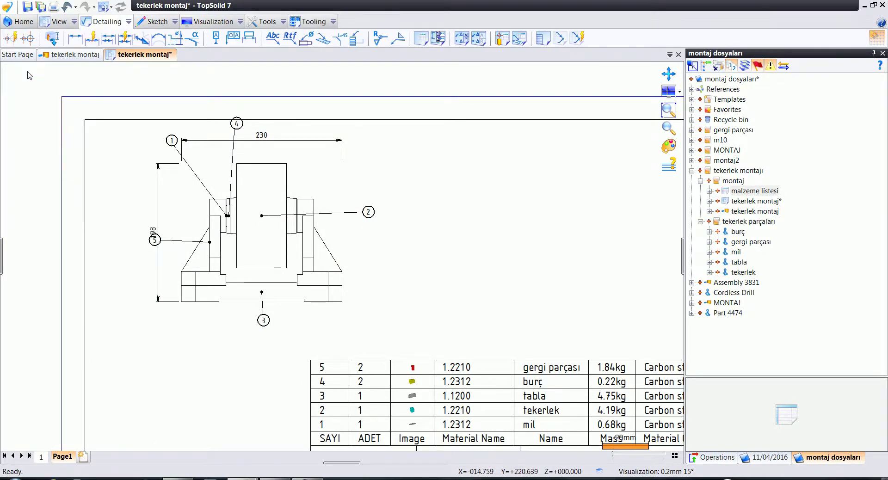
left_click(74, 54)
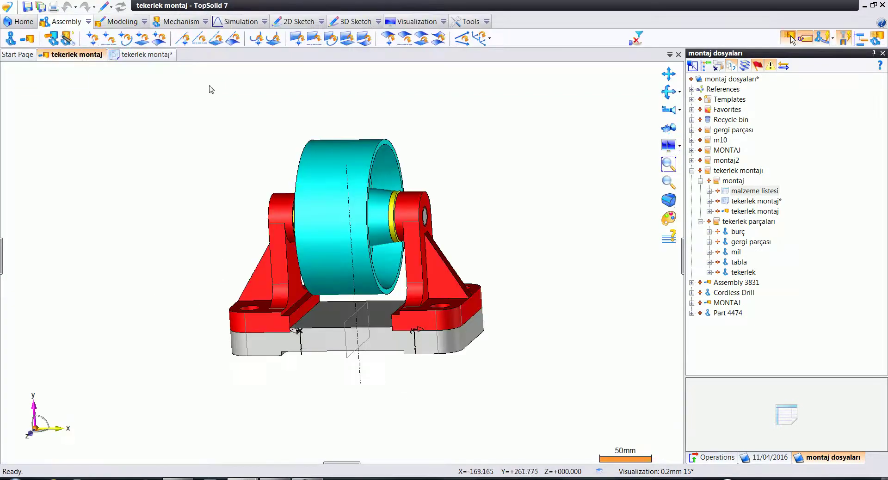
Open the malzeme listesi bill of materials in its own tab, then go back to the tekerlek montaj drawing
double_click(754, 190)
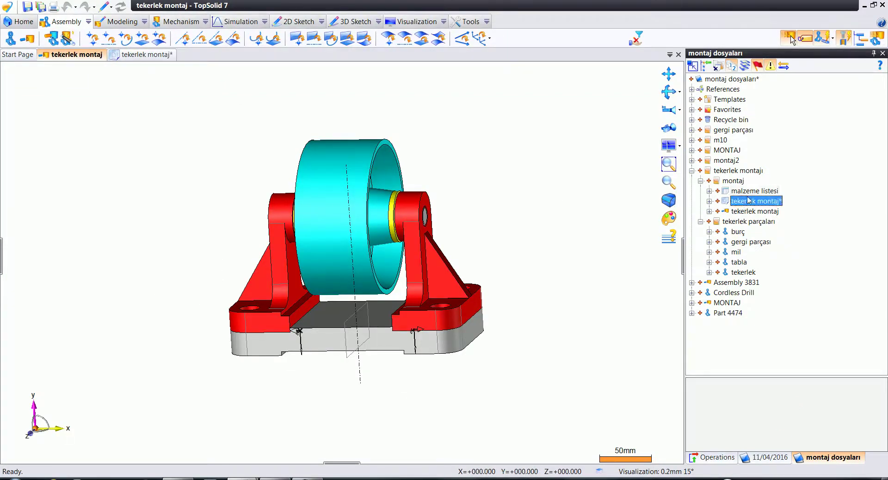
left_click(166, 55)
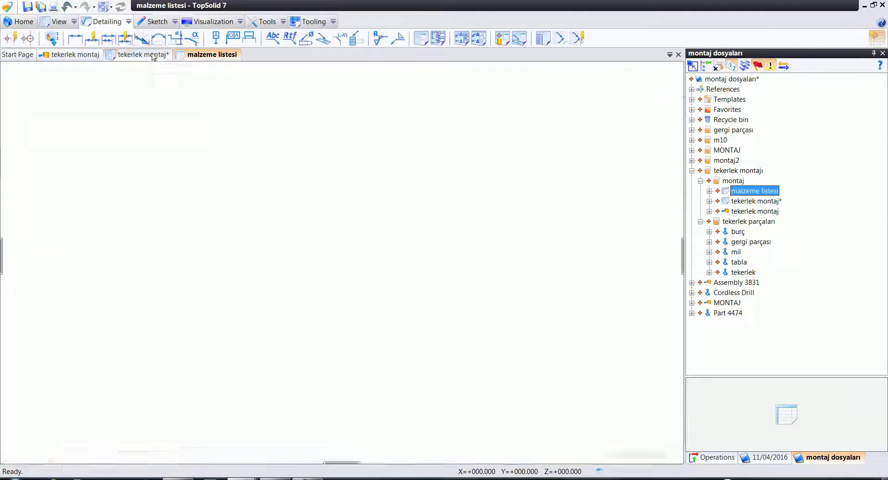